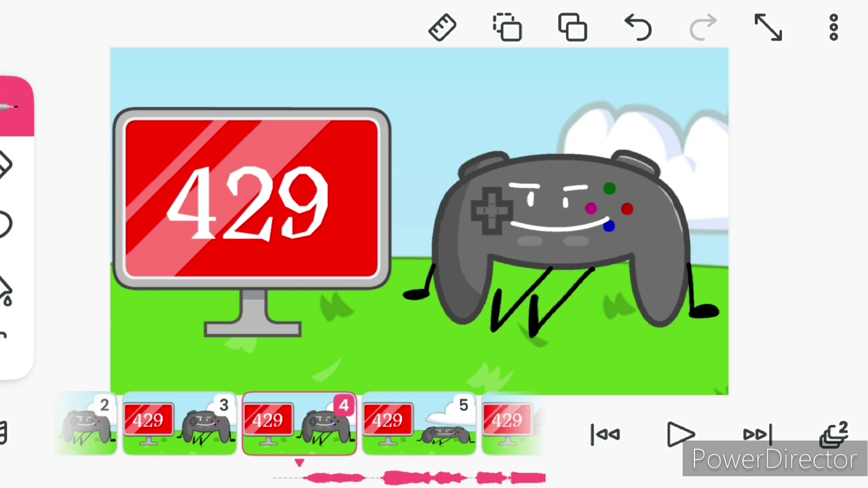
# - Lasso the 29 and lower it a little on frame 4, then further on frame 5
pyautogui.click(14, 349)
pyautogui.click(10, 107)
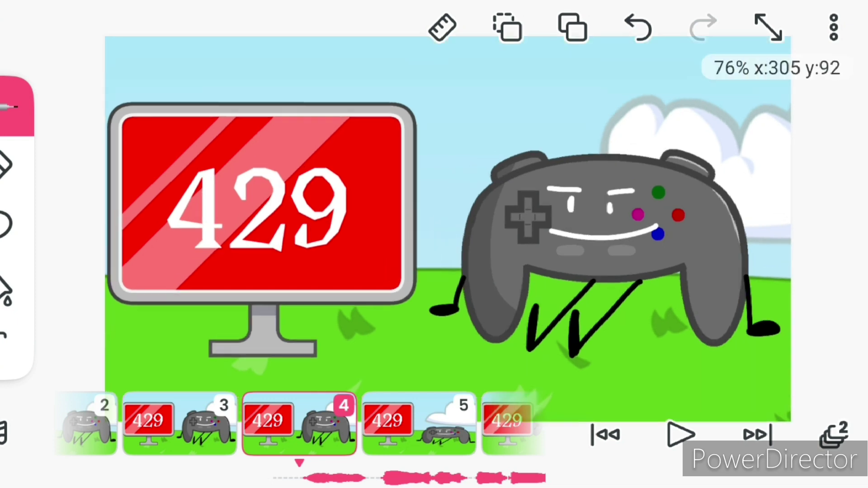
pyautogui.scroll(5, 201, 207)
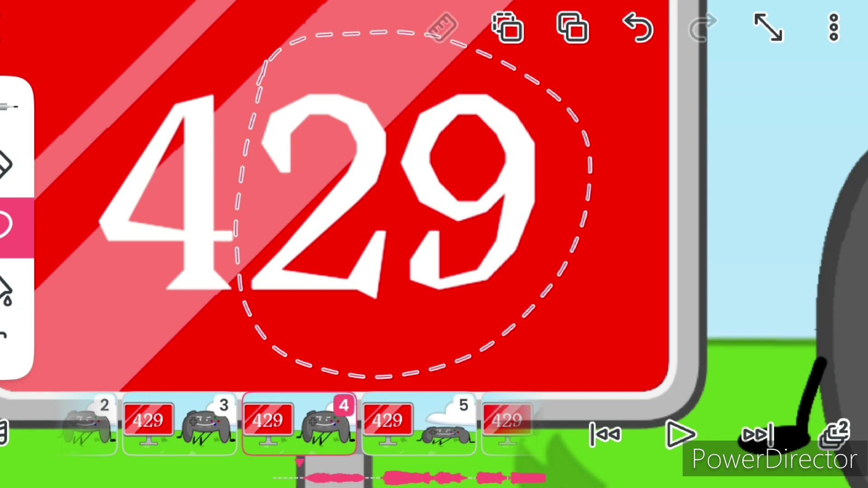
pyautogui.moveTo(413, 204); pyautogui.dragTo(413, 216)
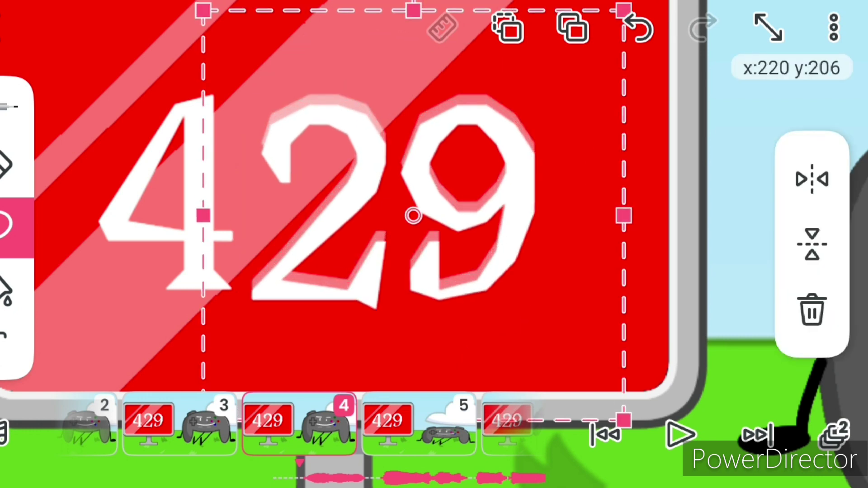
pyautogui.moveTo(387, 424); pyautogui.dragTo(268, 425)
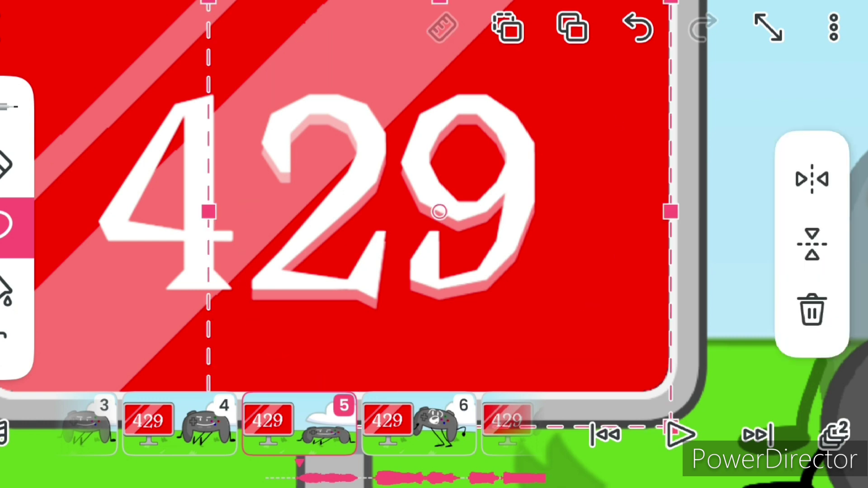
pyautogui.moveTo(413, 224); pyautogui.dragTo(413, 272)
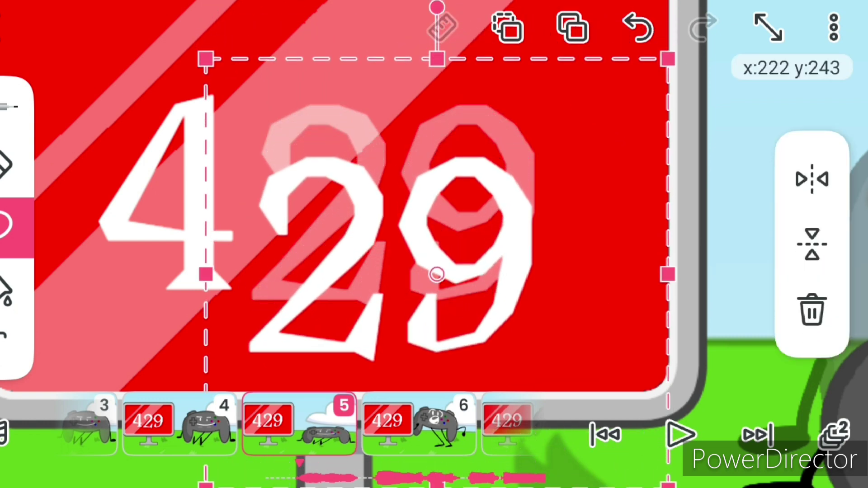
pyautogui.moveTo(387, 424); pyautogui.dragTo(268, 424)
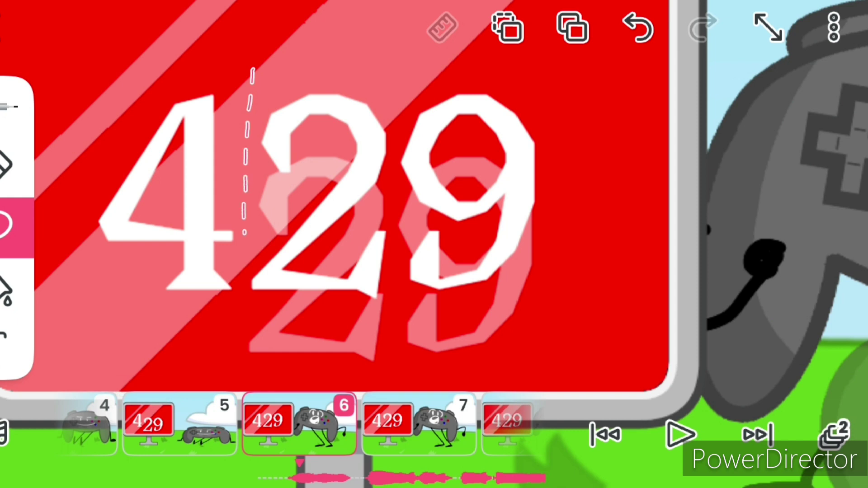
# - Push the 29 progressively lower on frames 6, 7 and 8, toward the monitor's bottom
pyautogui.moveTo(413, 254); pyautogui.dragTo(411, 369)
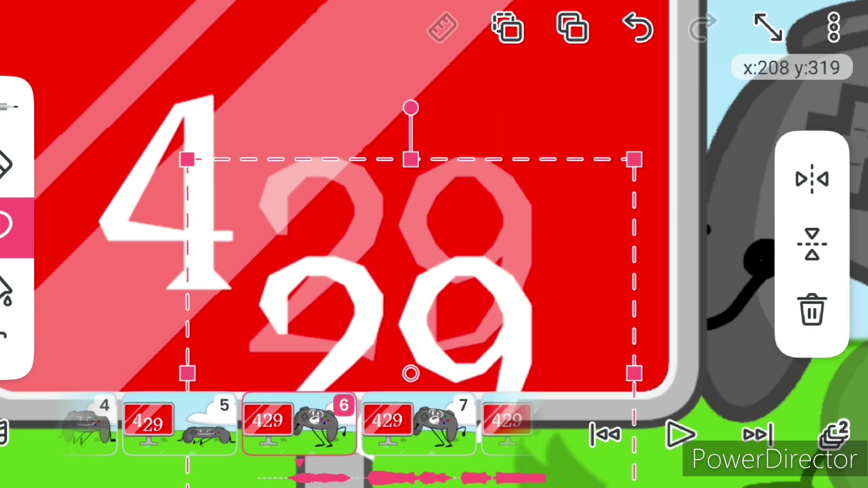
pyautogui.moveTo(388, 424); pyautogui.dragTo(268, 424)
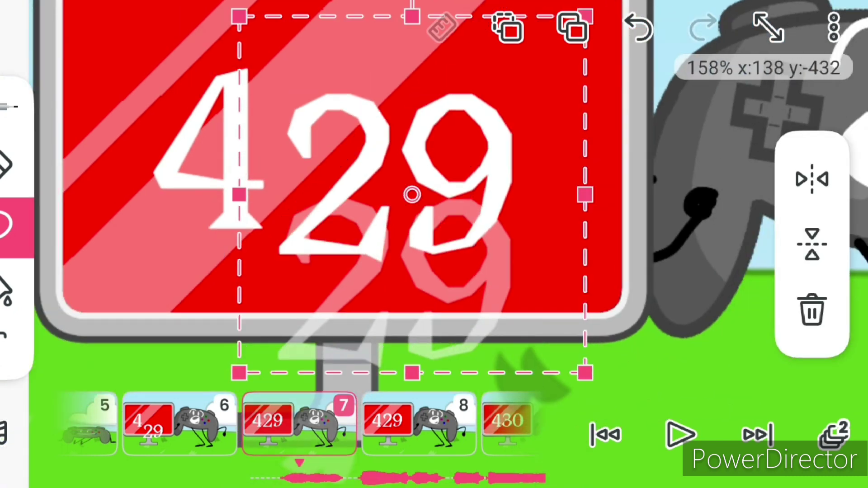
pyautogui.moveTo(414, 194); pyautogui.dragTo(412, 296)
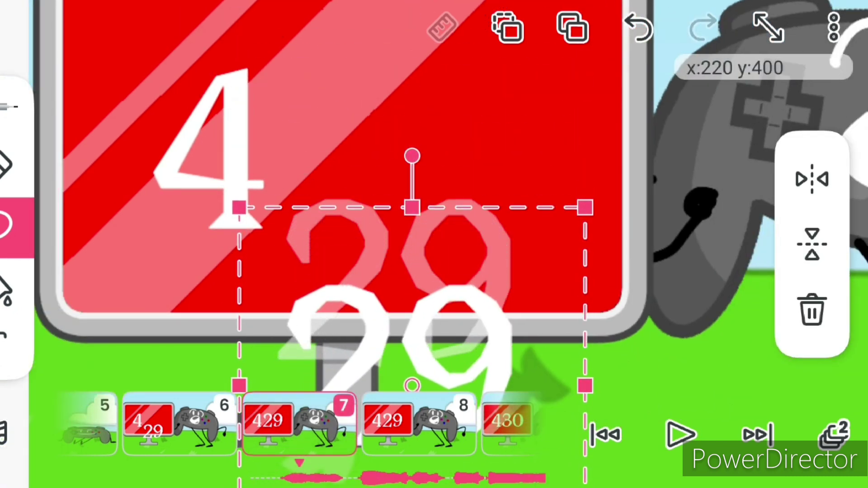
pyautogui.moveTo(387, 424); pyautogui.dragTo(267, 424)
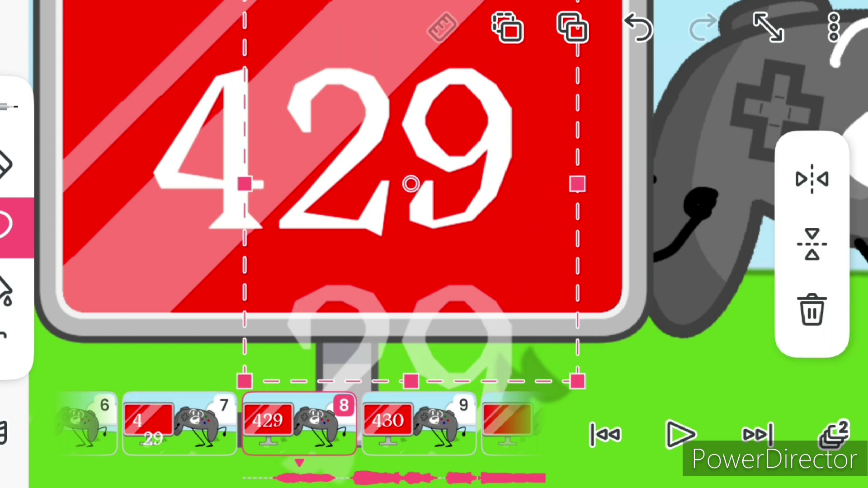
pyautogui.moveTo(412, 184); pyautogui.dragTo(410, 422)
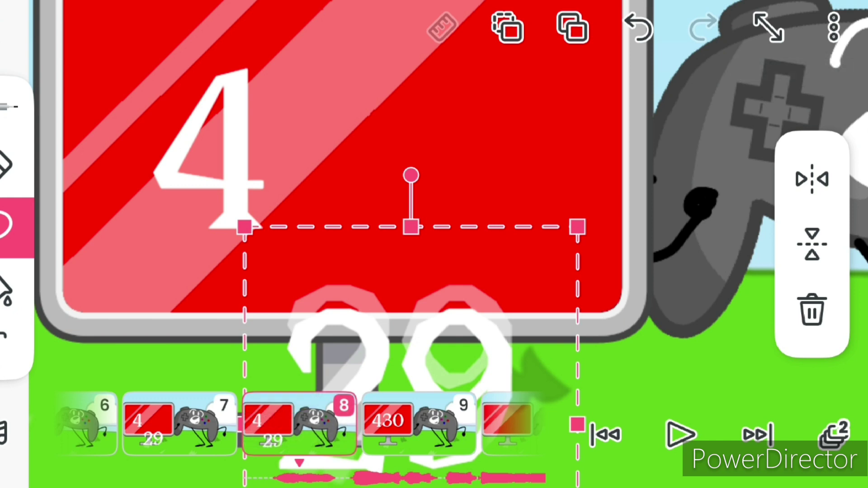
# - Lasso and copy the 30 from frame 9, then paste it higher on frame 8
pyautogui.click(419, 424)
pyautogui.scroll(3, 434, 244)
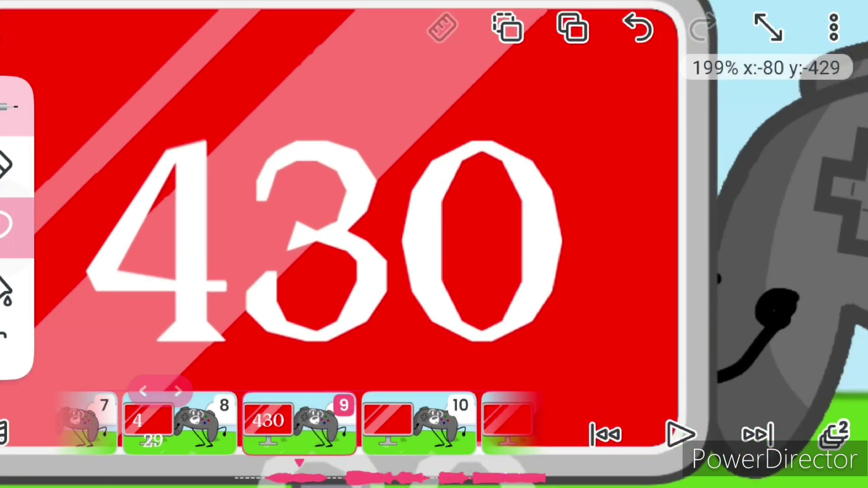
pyautogui.click(12, 227)
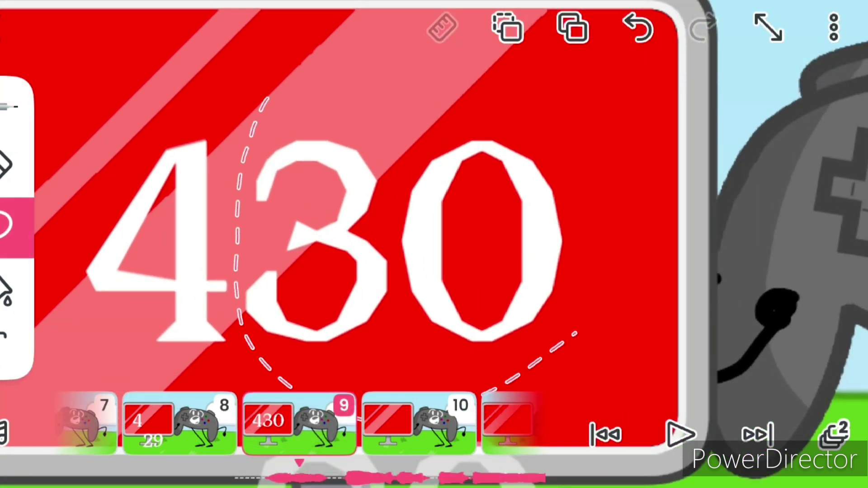
pyautogui.moveTo(265, 103); pyautogui.dragTo(271, 101)
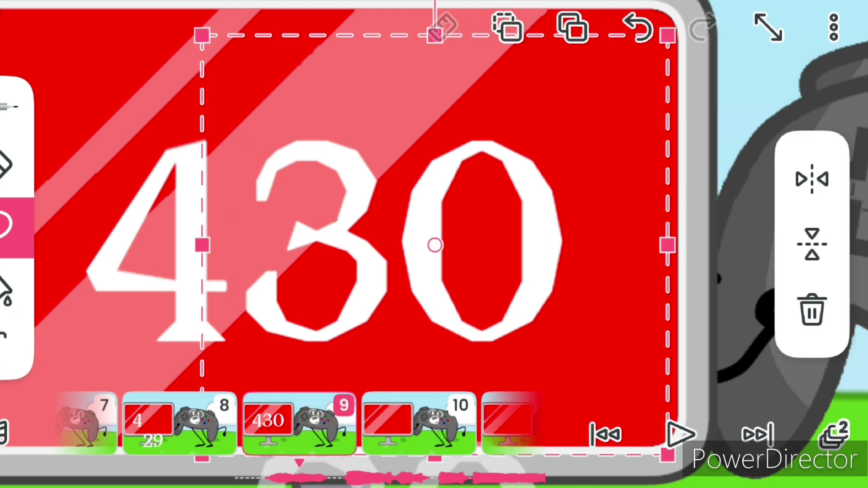
pyautogui.click(180, 424)
pyautogui.click(573, 28)
pyautogui.moveTo(435, 245); pyautogui.dragTo(430, 56)
# - Paste the copied 30 onto frames 7, 6, 5 and 4
pyautogui.click(180, 424)
pyautogui.click(573, 28)
pyautogui.click(180, 424)
pyautogui.click(574, 28)
pyautogui.click(180, 424)
pyautogui.click(573, 29)
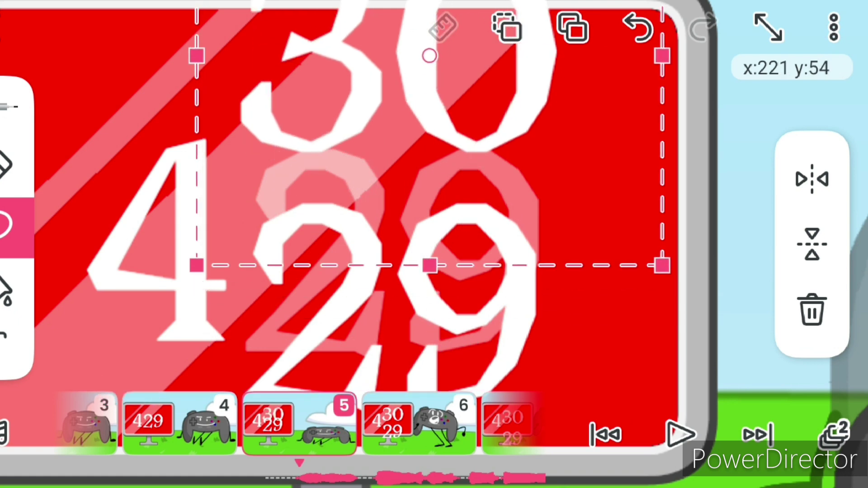
pyautogui.click(180, 425)
pyautogui.click(573, 29)
pyautogui.scroll(-3, 434, 244)
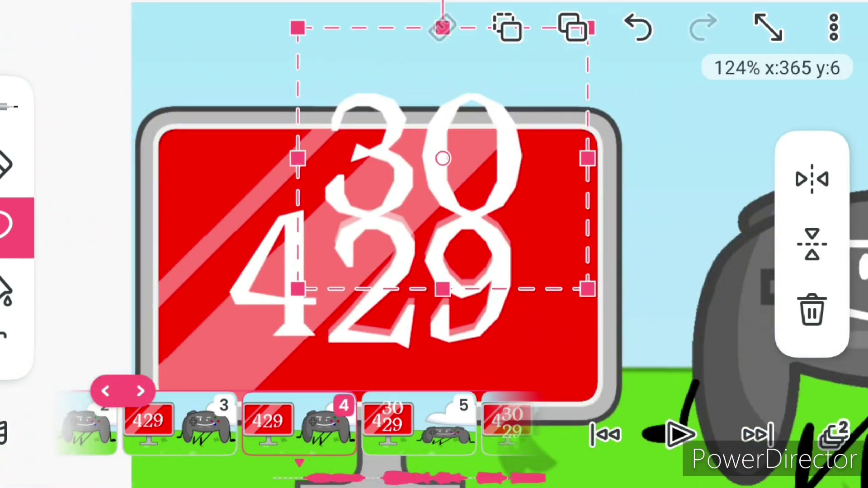
# - Lift the 30 above the monitor on frame 4 and paste it even higher on frame 3
pyautogui.moveTo(441, 176); pyautogui.dragTo(441, 102)
pyautogui.click(180, 424)
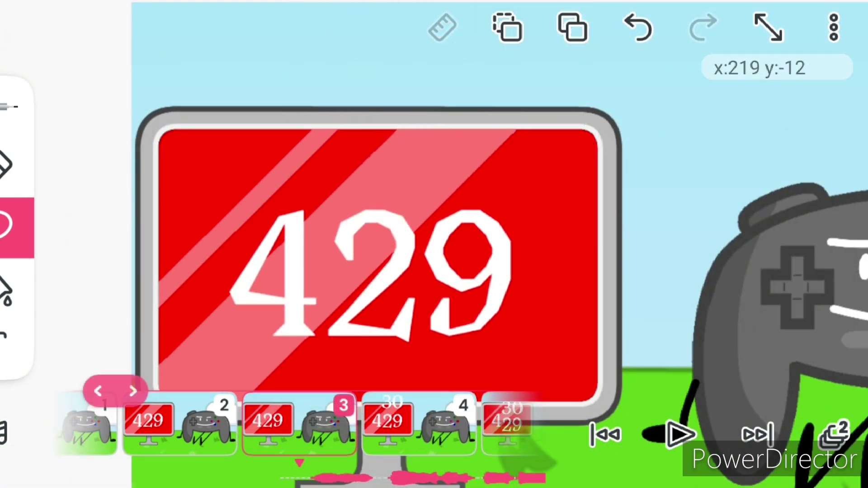
pyautogui.click(574, 29)
pyautogui.moveTo(441, 170); pyautogui.dragTo(444, 145)
pyautogui.click(17, 106)
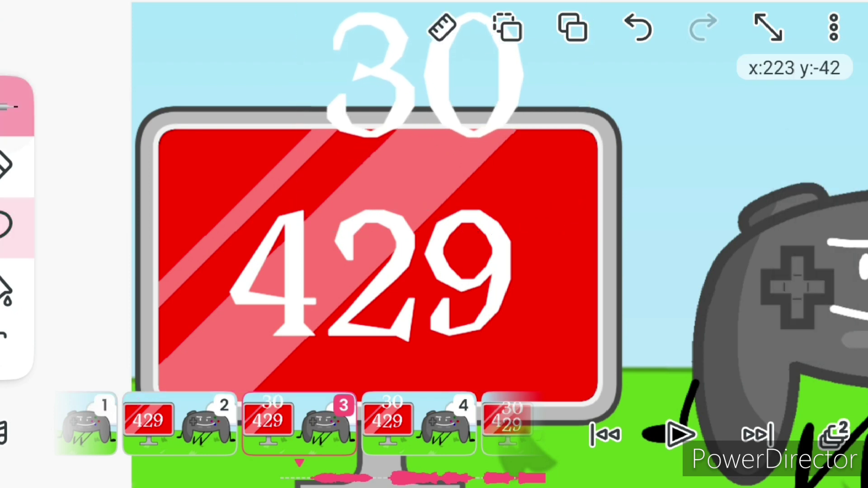
pyautogui.click(7, 167)
pyautogui.moveTo(170, 424)
pyautogui.mouseDown()
pyautogui.moveTo(339, 424)
pyautogui.moveTo(169, 424)
pyautogui.mouseUp()
pyautogui.scroll(5, 475, 230)
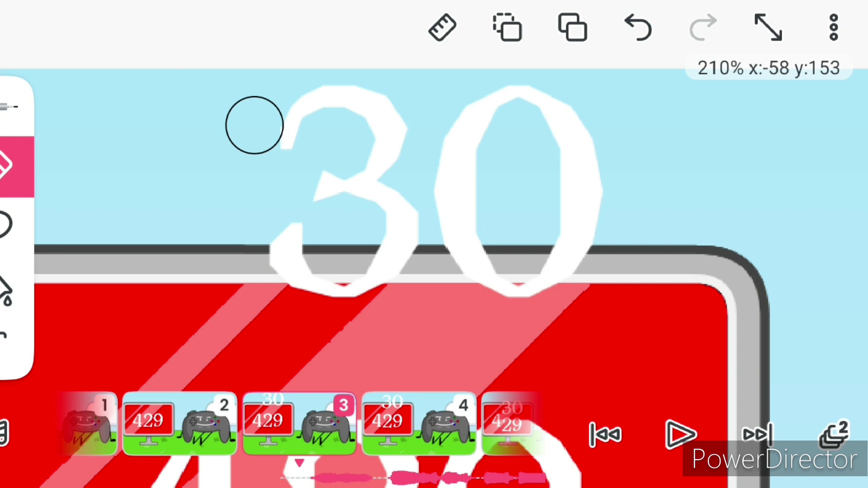
# - Enlarge the eraser and rub out most of the floating 30, undoing bad strokes
pyautogui.moveTo(597, 136); pyautogui.dragTo(226, 111)
pyautogui.click(637, 27)
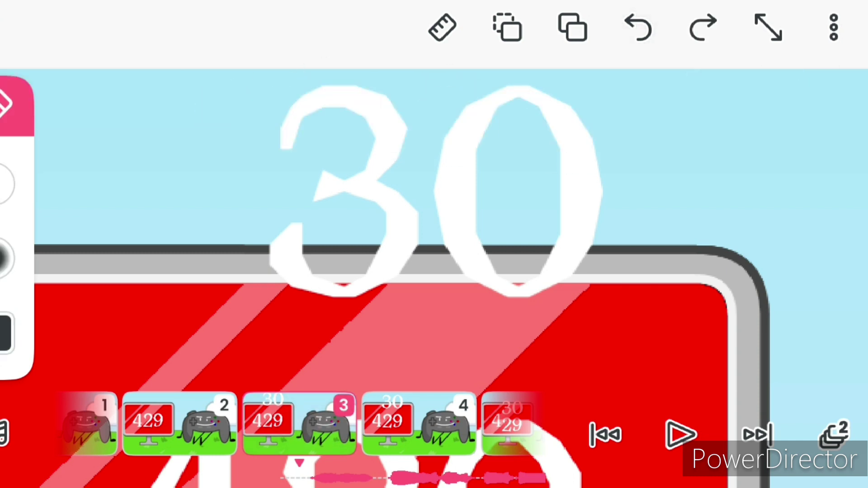
pyautogui.moveTo(143, 427)
pyautogui.mouseDown()
pyautogui.moveTo(150, 360)
pyautogui.moveTo(135, 192)
pyautogui.moveTo(88, 98)
pyautogui.mouseUp()
pyautogui.moveTo(340, 190); pyautogui.dragTo(605, 139)
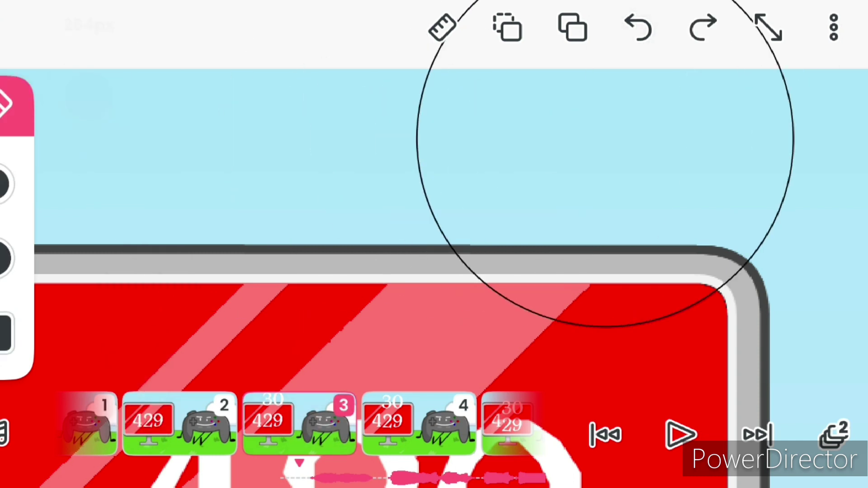
pyautogui.click(638, 28)
pyautogui.moveTo(320, 126); pyautogui.dragTo(367, 92)
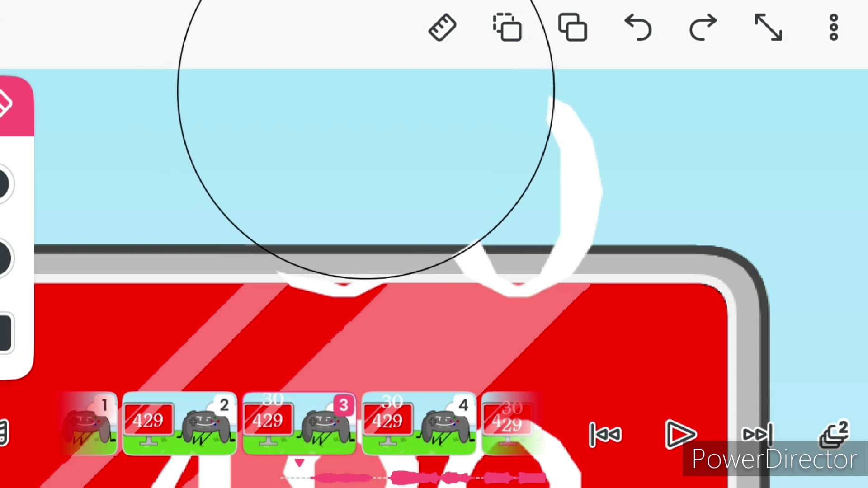
pyautogui.moveTo(367, 126); pyautogui.dragTo(564, 96)
pyautogui.click(638, 27)
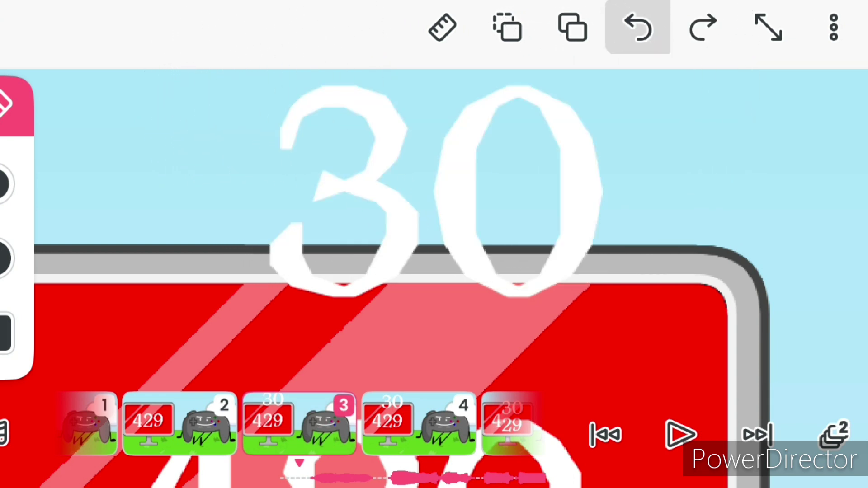
pyautogui.moveTo(292, 136)
pyautogui.mouseDown()
pyautogui.moveTo(334, 97)
pyautogui.moveTo(412, 94)
pyautogui.mouseUp()
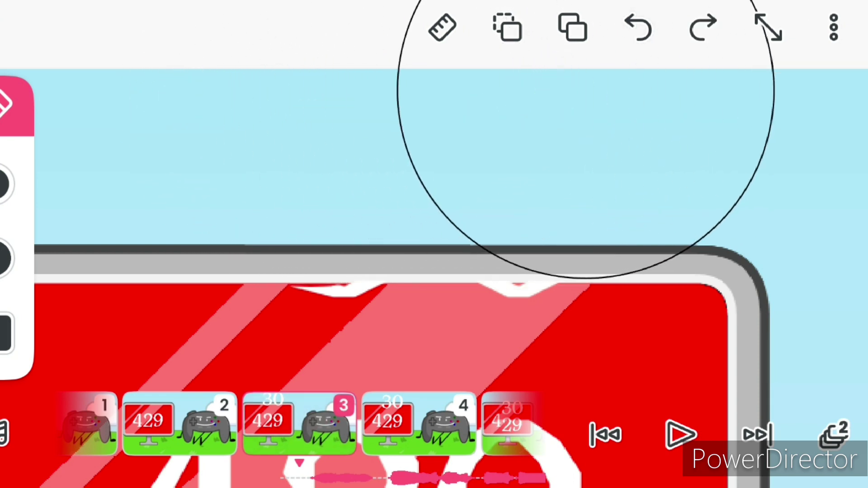
pyautogui.scroll(-5, 412, 203)
# - Zoom out and trim the top of the 3 in the 30
pyautogui.moveTo(419, 424); pyautogui.dragTo(298, 424)
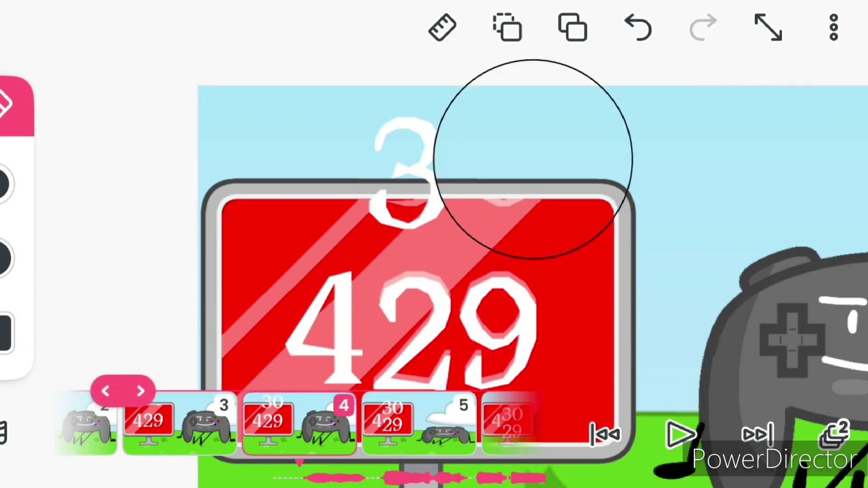
pyautogui.scroll(5, 533, 149)
pyautogui.moveTo(380, 170); pyautogui.dragTo(272, 77)
pyautogui.click(637, 27)
pyautogui.moveTo(326, 109); pyautogui.dragTo(282, 64)
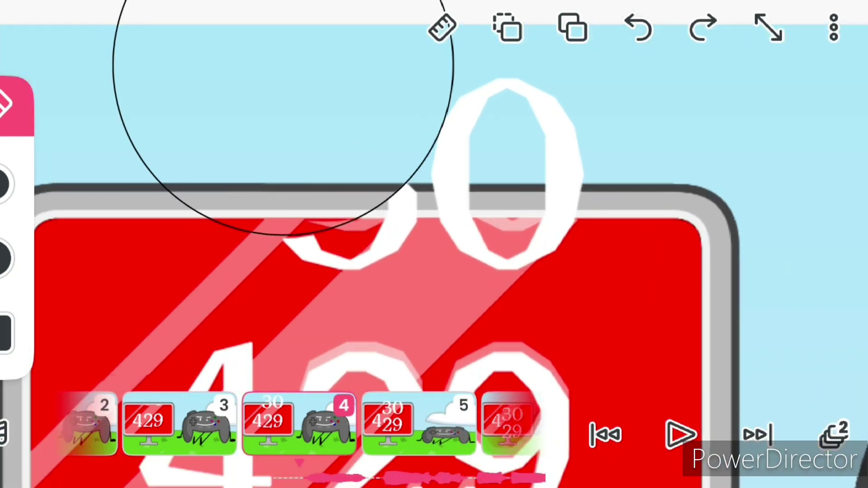
pyautogui.click(638, 28)
pyautogui.scroll(-3, 434, 244)
pyautogui.moveTo(329, 97)
pyautogui.mouseDown()
pyautogui.moveTo(348, 158)
pyautogui.moveTo(509, 165)
pyautogui.mouseUp()
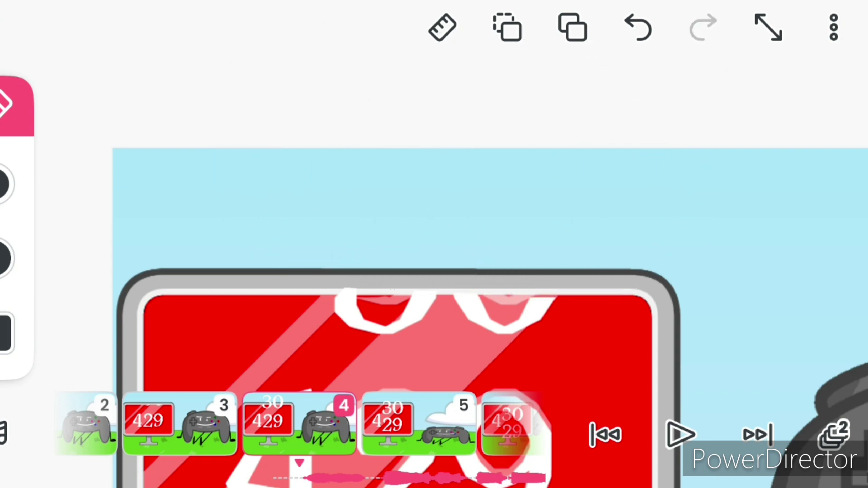
pyautogui.scroll(-3, 434, 244)
pyautogui.scroll(-3, 434, 245)
pyautogui.scroll(5, 435, 244)
# - Erase stray digit marks on frame 5 and along the lower 29 on frame 6
pyautogui.click(418, 424)
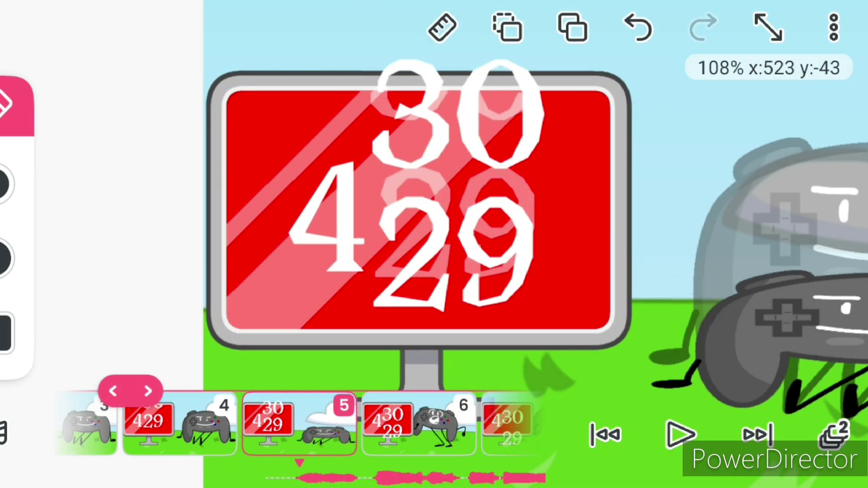
pyautogui.scroll(1, 434, 244)
pyautogui.scroll(2, 435, 245)
pyautogui.moveTo(329, 109)
pyautogui.mouseDown()
pyautogui.moveTo(338, 109)
pyautogui.moveTo(316, 83)
pyautogui.mouseUp()
pyautogui.click(638, 27)
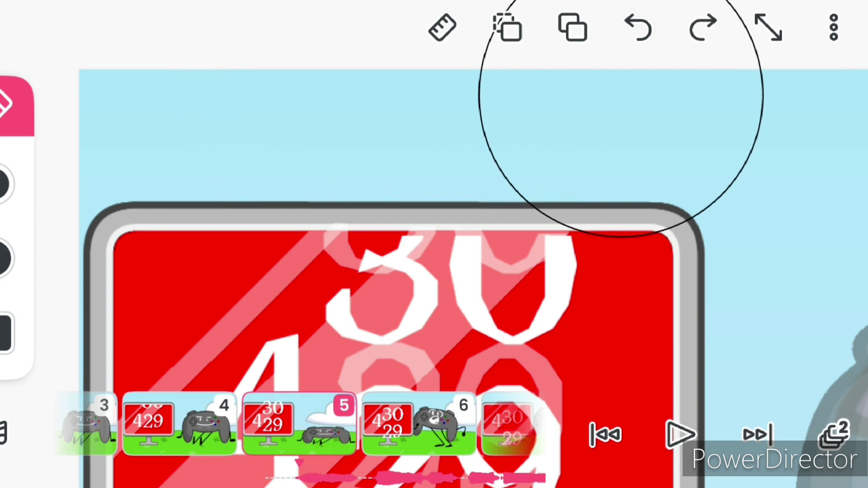
pyautogui.moveTo(401, 91); pyautogui.dragTo(620, 123)
pyautogui.scroll(-2, 435, 244)
pyautogui.scroll(-2, 434, 244)
pyautogui.click(419, 424)
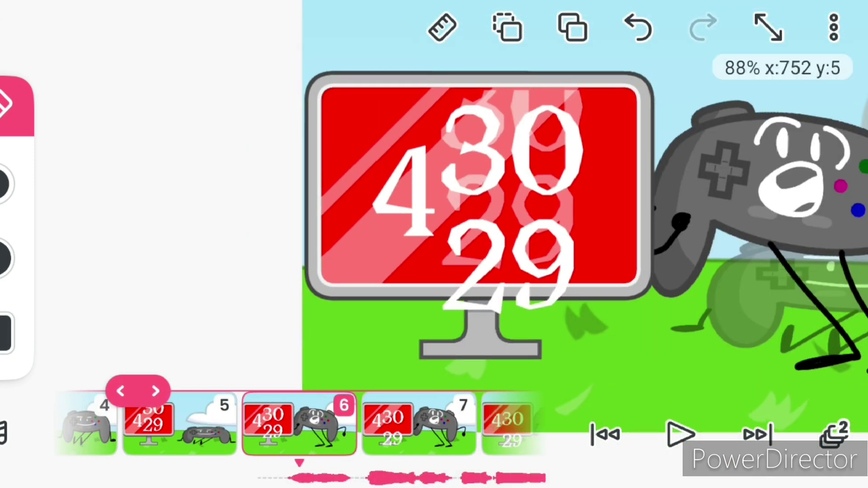
pyautogui.scroll(5, 434, 244)
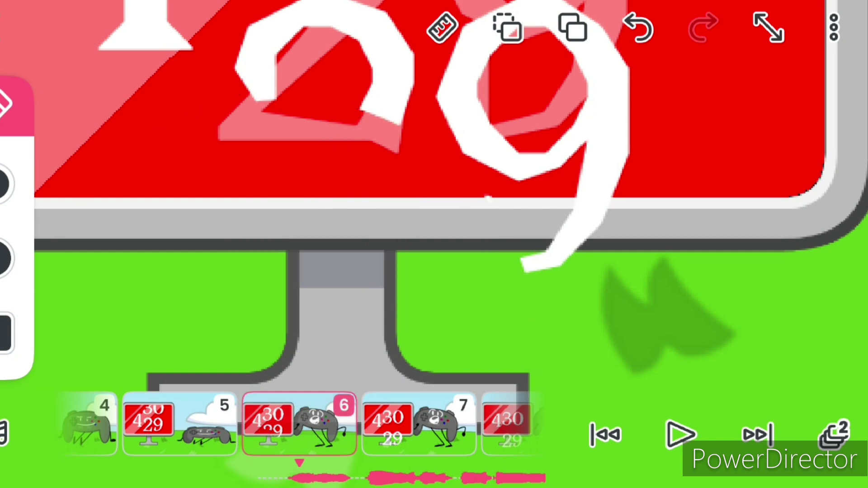
pyautogui.click(639, 27)
pyautogui.scroll(-3, 434, 244)
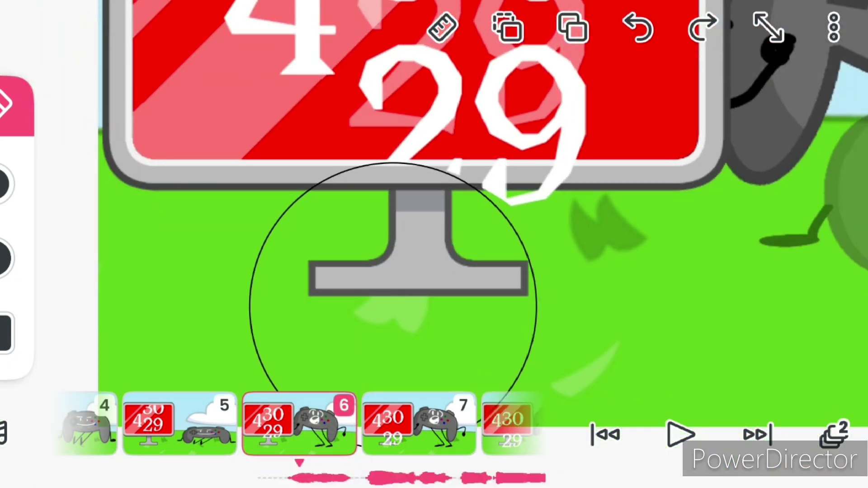
pyautogui.moveTo(404, 309); pyautogui.dragTo(585, 316)
pyautogui.scroll(-2, 434, 245)
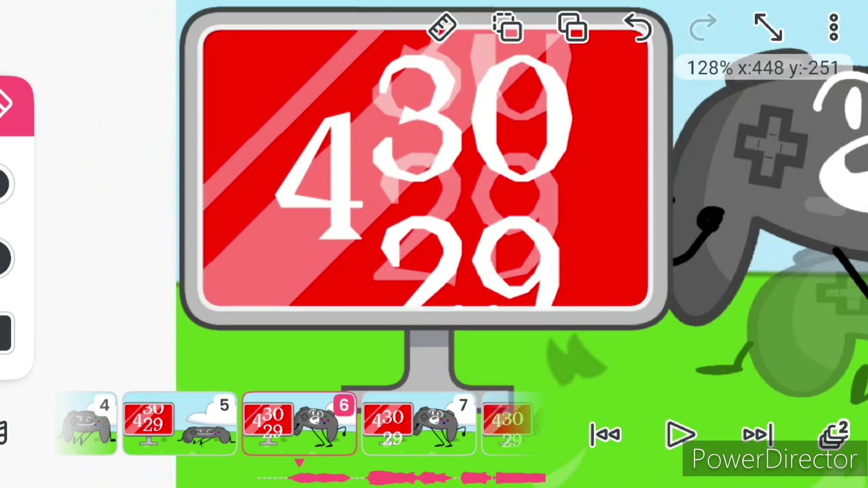
# - Erase the 29 and 28 below the screen on frame 8, leaving only 430
pyautogui.click(758, 435)
pyautogui.scroll(-1, 434, 204)
pyautogui.scroll(2, 435, 245)
pyautogui.moveTo(446, 311)
pyautogui.mouseDown()
pyautogui.moveTo(543, 285)
pyautogui.moveTo(535, 332)
pyautogui.moveTo(522, 324)
pyautogui.mouseUp()
pyautogui.click(638, 28)
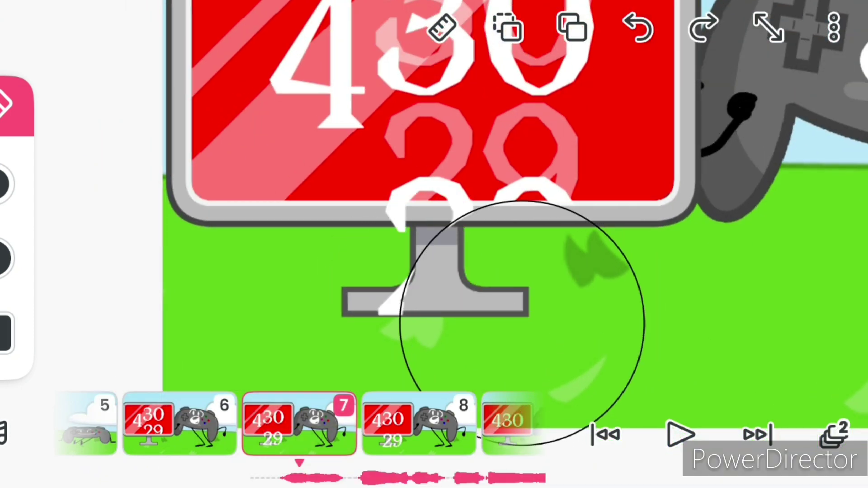
pyautogui.click(419, 424)
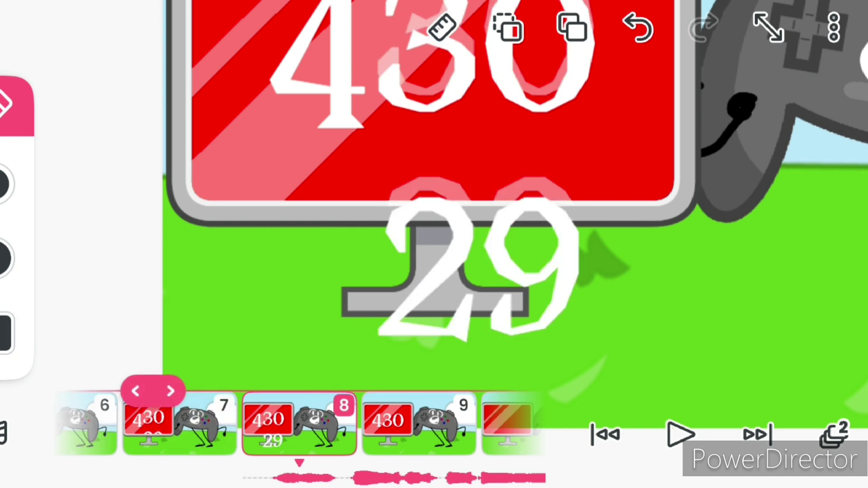
pyautogui.moveTo(529, 285)
pyautogui.mouseDown()
pyautogui.moveTo(449, 368)
pyautogui.moveTo(404, 336)
pyautogui.mouseUp()
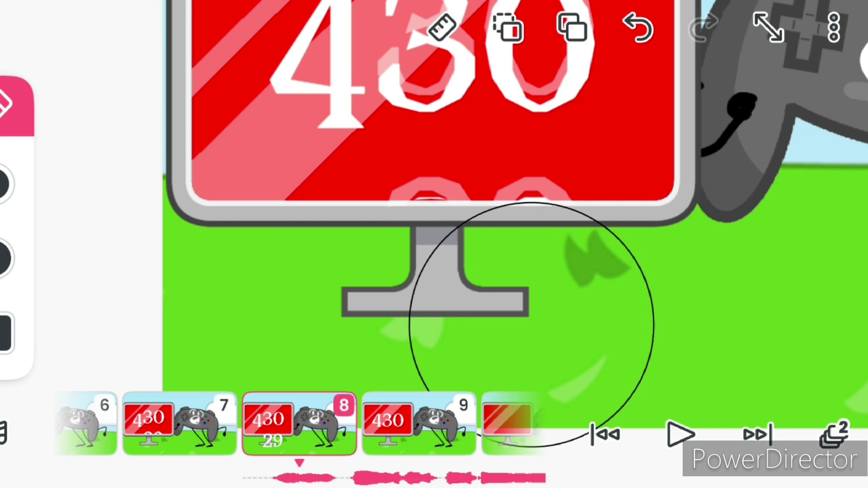
pyautogui.click(419, 424)
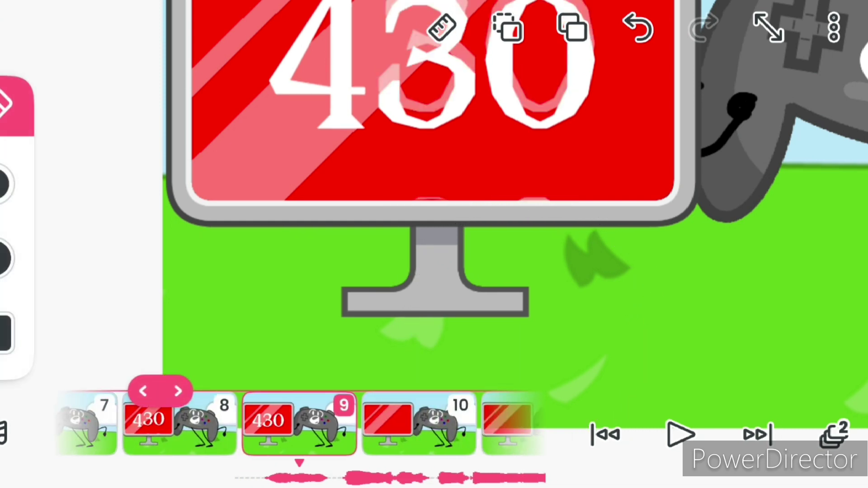
pyautogui.moveTo(435, 272)
pyautogui.mouseDown()
pyautogui.moveTo(366, 291)
pyautogui.moveTo(326, 333)
pyautogui.mouseUp()
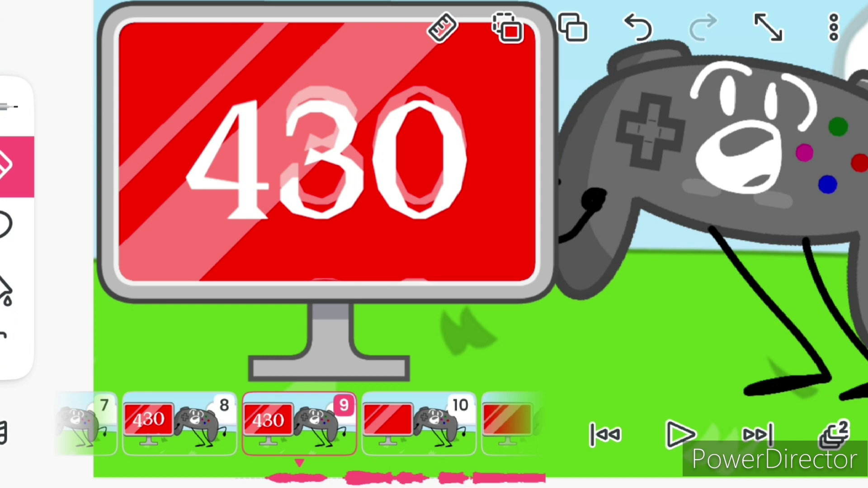
# - Step frame by frame from frame 9 through the cheering frames to frame 54
pyautogui.click(419, 424)
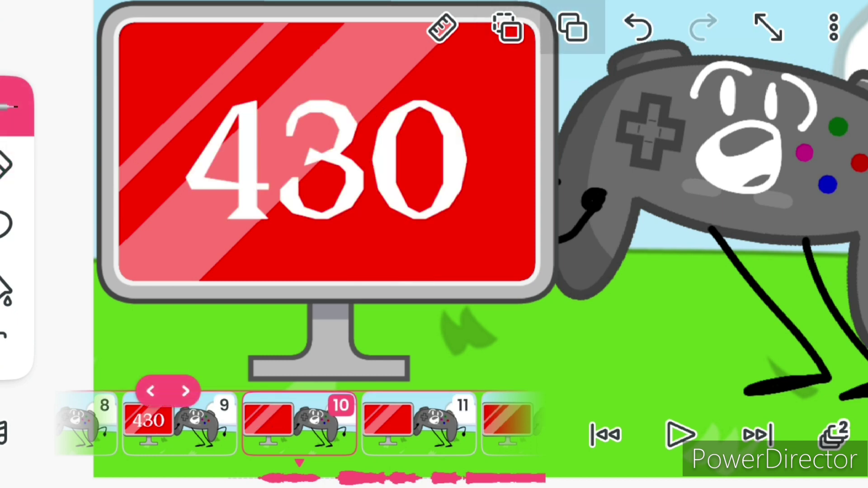
pyautogui.click(418, 425)
pyautogui.click(419, 424)
pyautogui.click(418, 424)
pyautogui.click(418, 423)
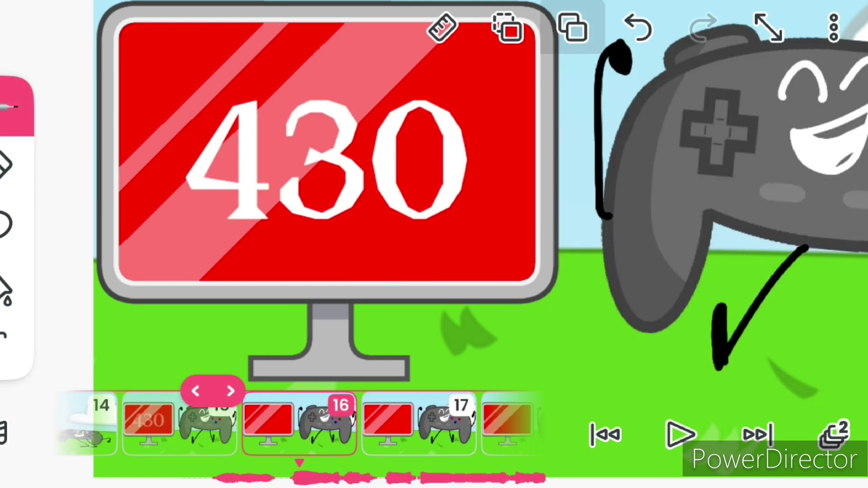
pyautogui.click(418, 424)
pyautogui.click(419, 424)
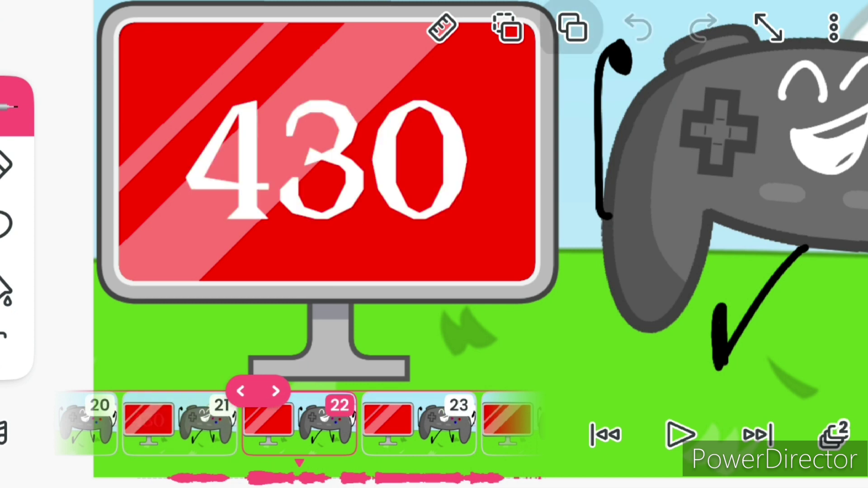
pyautogui.click(418, 424)
pyautogui.click(419, 423)
pyautogui.click(418, 424)
pyautogui.click(418, 424)
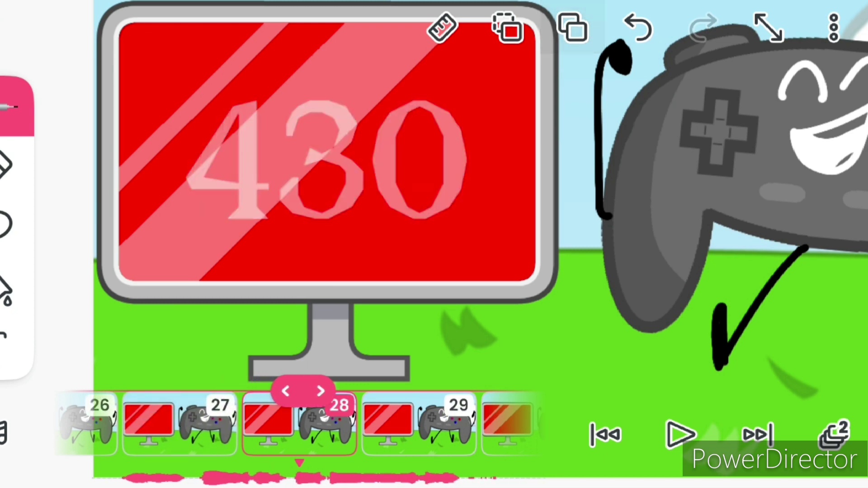
pyautogui.click(419, 424)
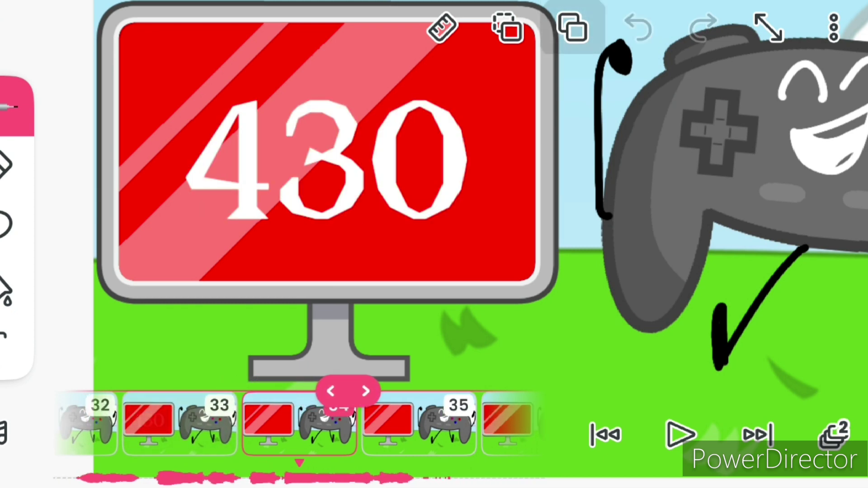
pyautogui.click(419, 424)
pyautogui.click(418, 424)
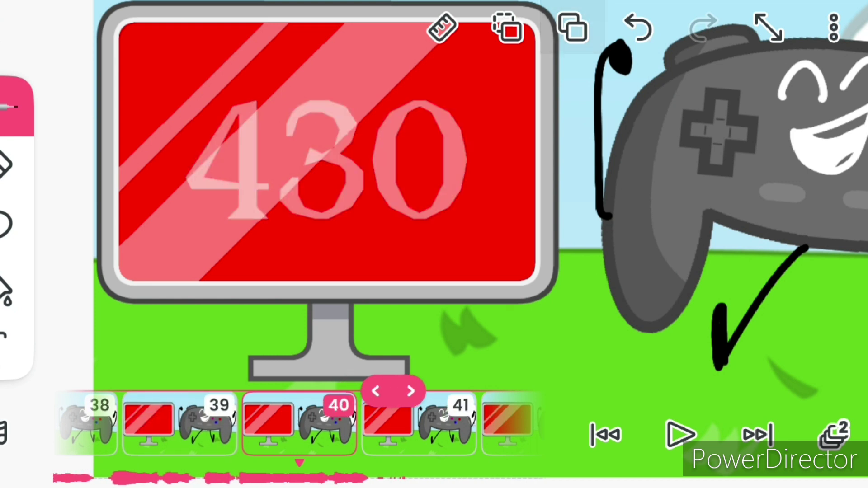
pyautogui.click(419, 425)
pyautogui.click(419, 424)
pyautogui.click(419, 424)
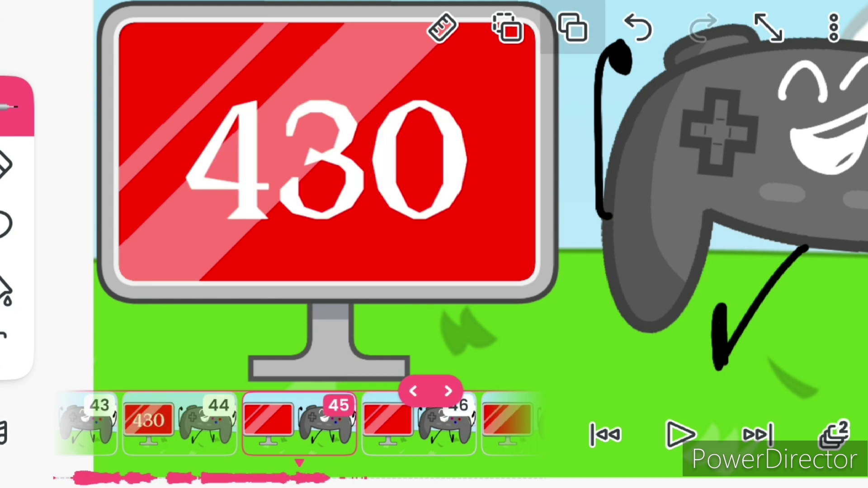
pyautogui.click(419, 424)
pyautogui.click(419, 424)
pyautogui.click(419, 424)
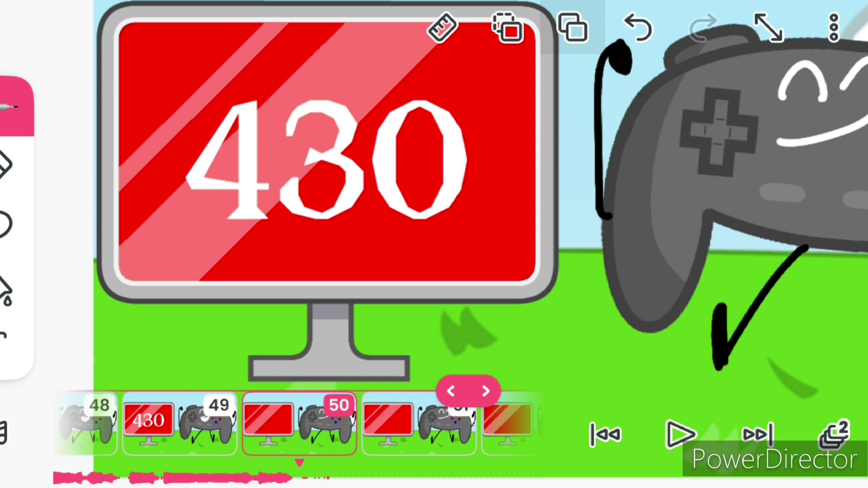
pyautogui.click(419, 424)
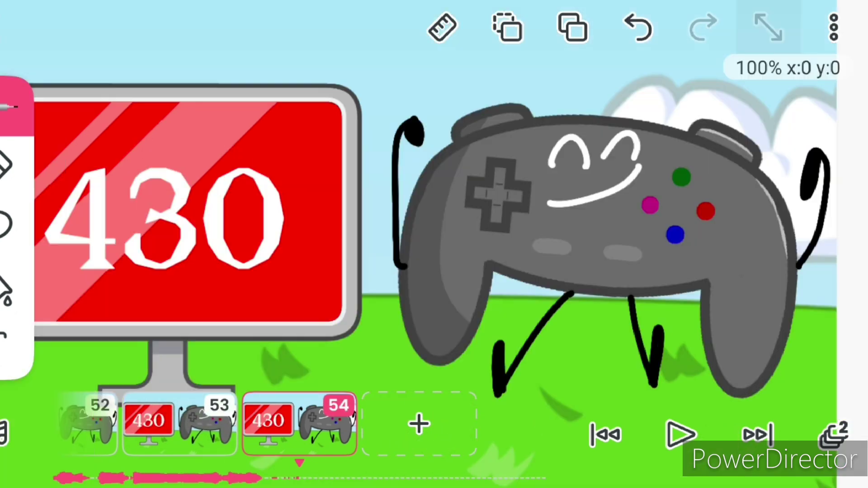
pyautogui.hscroll(-10, 298, 424)
pyautogui.hscroll(-5, 298, 424)
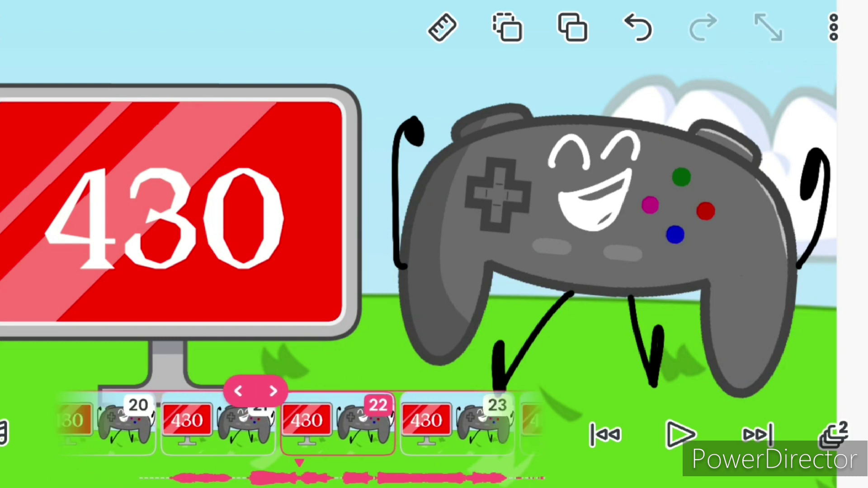
pyautogui.hscroll(-4, 299, 424)
pyautogui.hscroll(-5, 299, 424)
pyautogui.hscroll(-1, 299, 424)
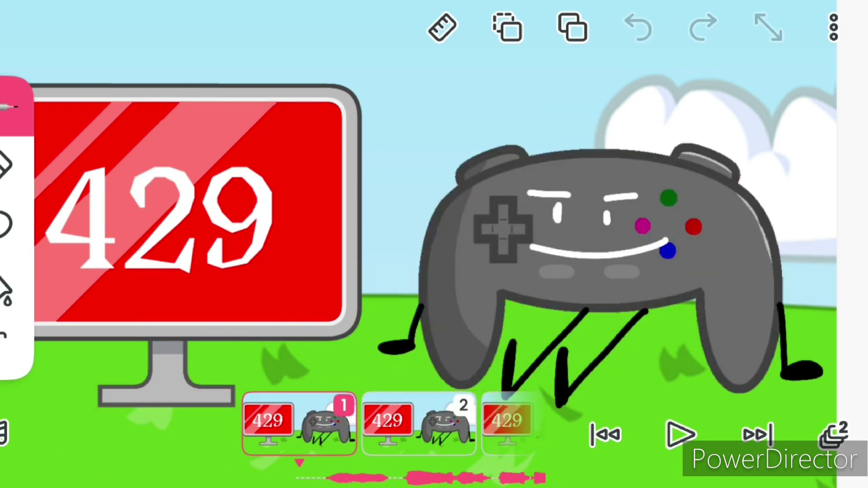
# - Play the animation from frame 1 to watch the counter roll from 429 to 430
pyautogui.click(681, 434)
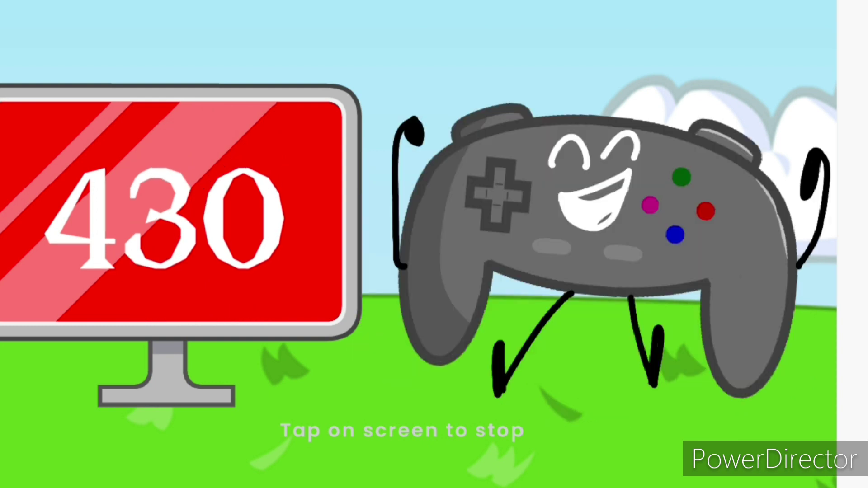